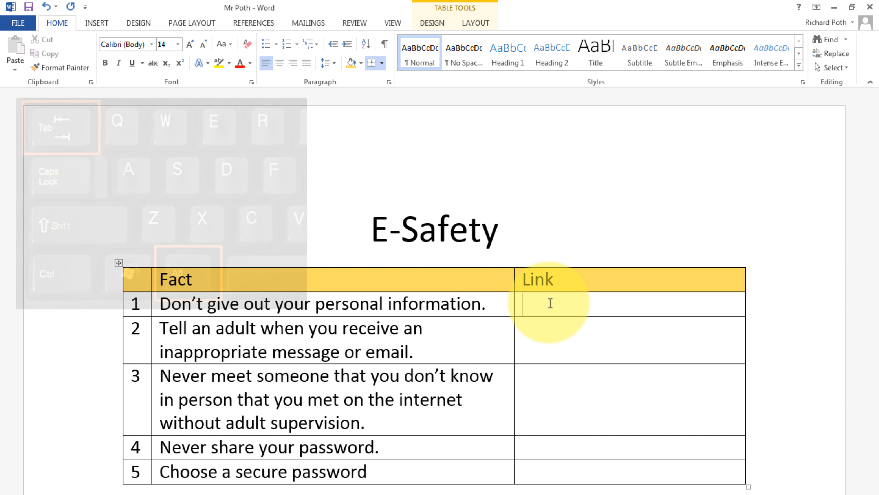
pyautogui.hotkey('alt', 'Tab')
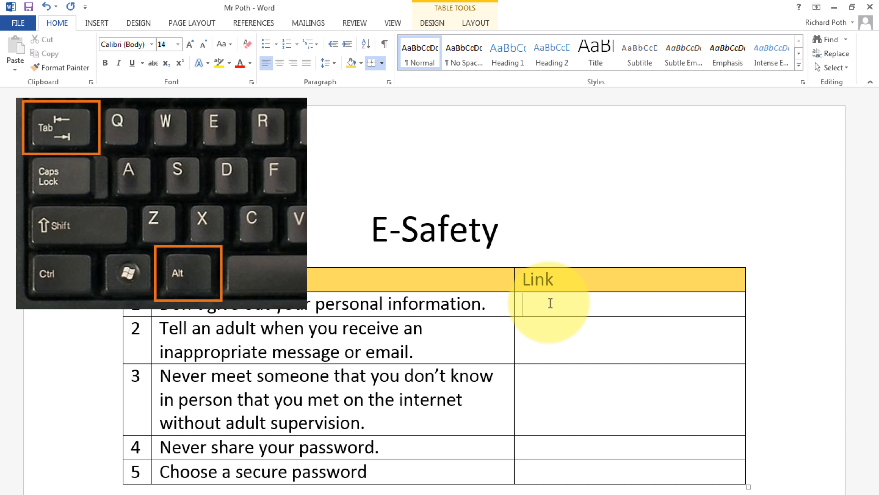
pyautogui.hotkey('alt', 'Tab')
pyautogui.hotkey('alt', 'Tab')
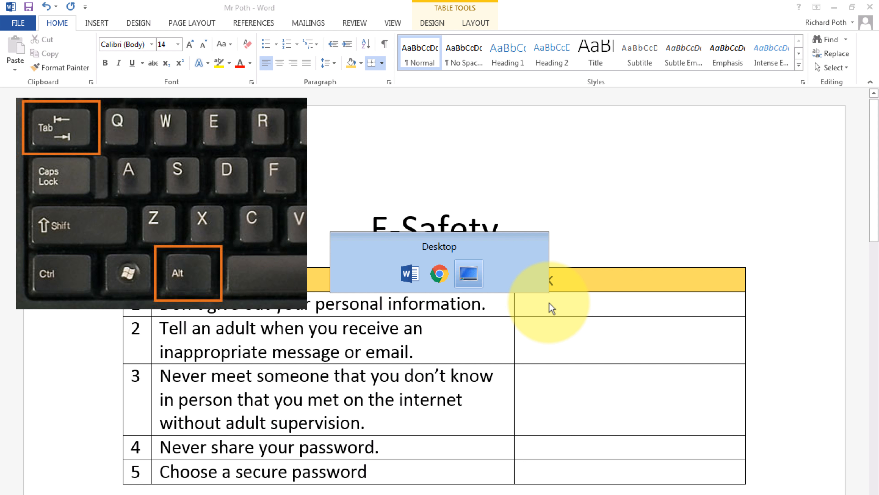
pyautogui.hotkey('alt', 'Tab')
pyautogui.hotkey('alt', 'Tab')
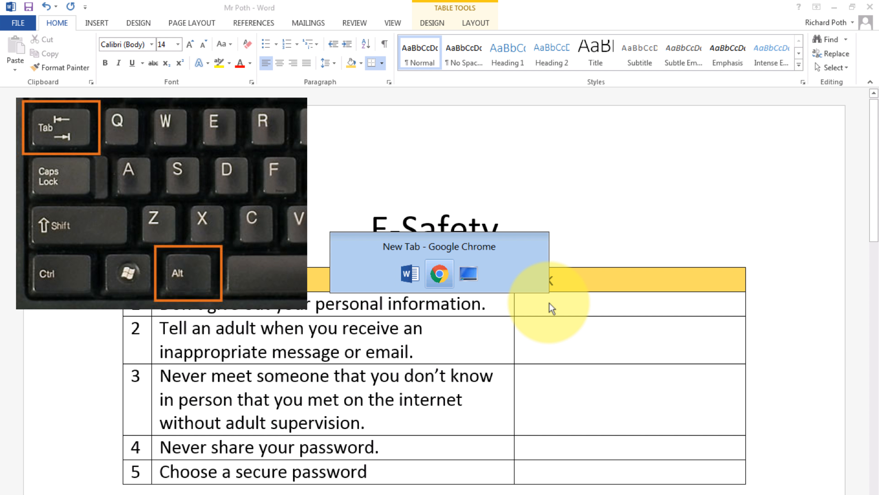
pyautogui.hotkey('alt', 'Tab')
pyautogui.hotkey('alt', 'Tab')
pyautogui.hotkey('alt', 'Tab')
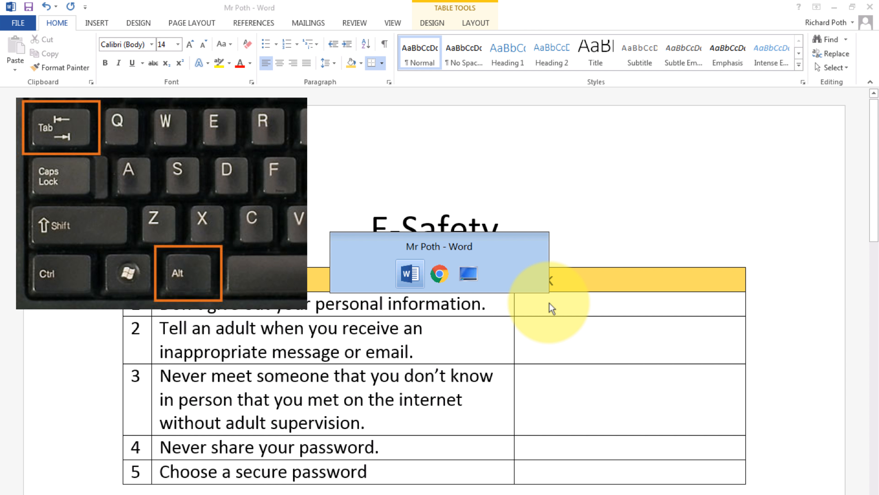
pyautogui.hotkey('alt', 'Tab')
pyautogui.hotkey('alt', 'Tab')
pyautogui.hotkey('alt', 'Tab')
pyautogui.hotkey('alt', 'Tab')
pyautogui.hotkey('alt', 'Tab')
pyautogui.hotkey('alt', 'Tab')
pyautogui.hotkey('alt', 'Tab')
pyautogui.hotkey('alt', 'Tab')
pyautogui.hotkey('alt', 'Tab')
pyautogui.hotkey('alt', 'Tab')
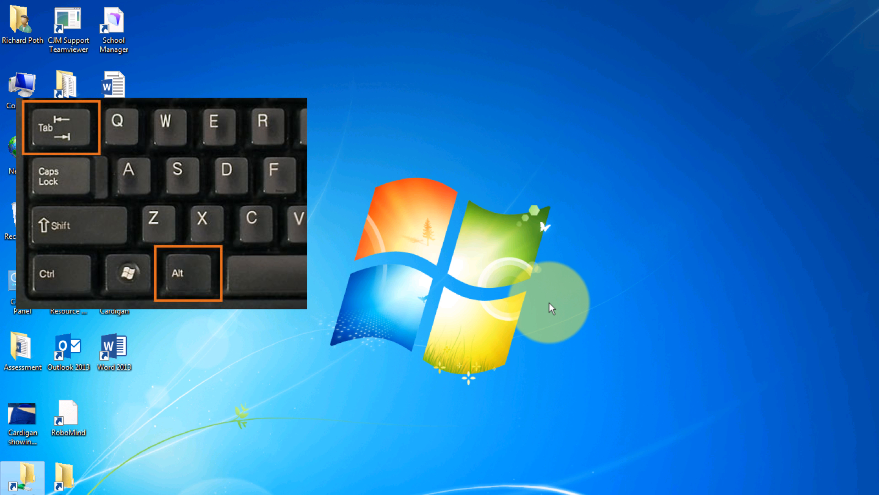
pyautogui.hotkey('alt', 'Tab')
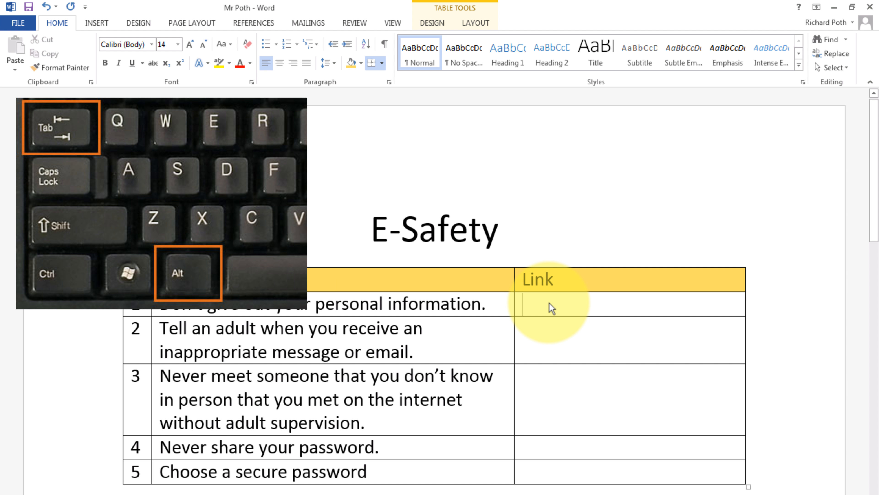
# Switch to Chrome and search Google Images for "personal information".
pyautogui.hotkey('alt', 'Tab')
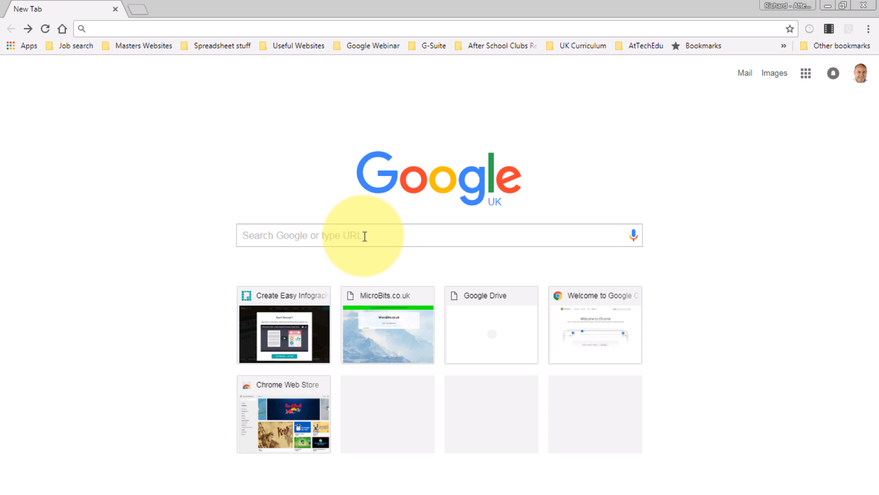
pyautogui.click(775, 73)
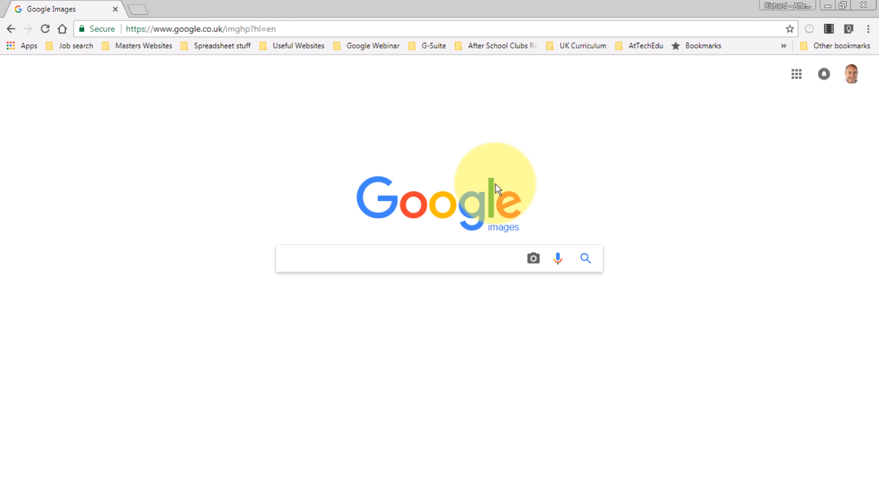
pyautogui.hotkey('alt', 'Tab')
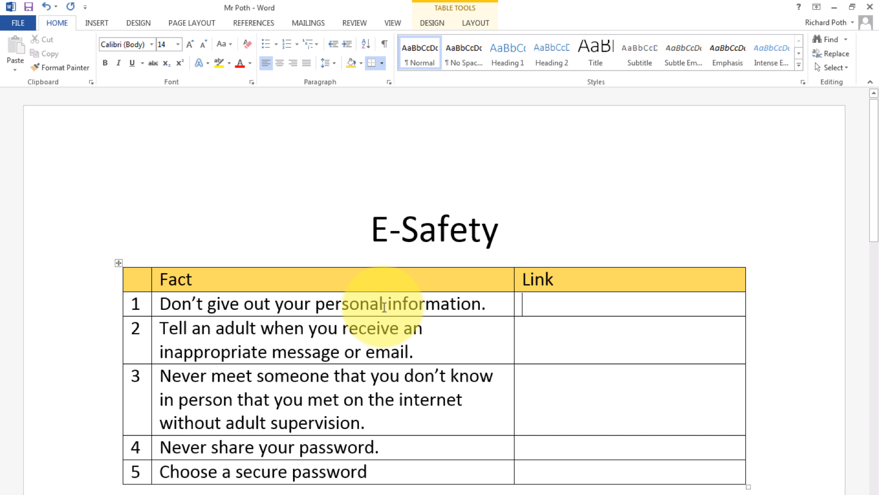
pyautogui.hotkey('alt', 'Tab')
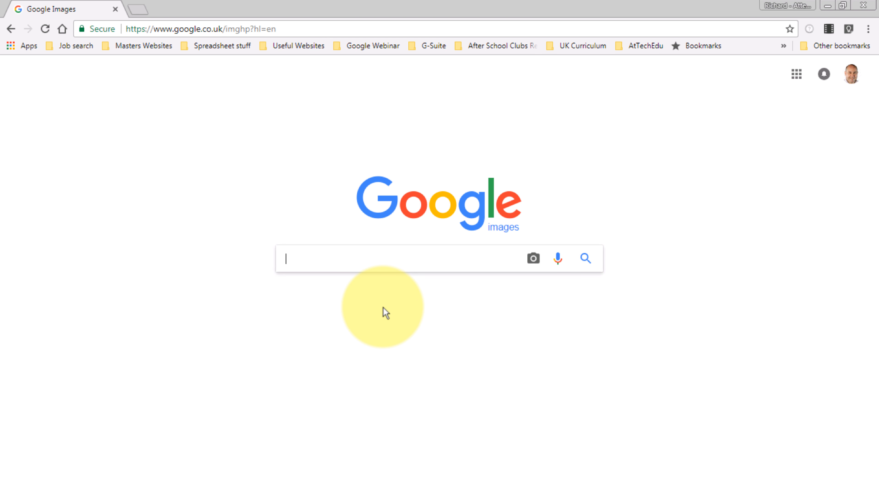
pyautogui.write('pe')
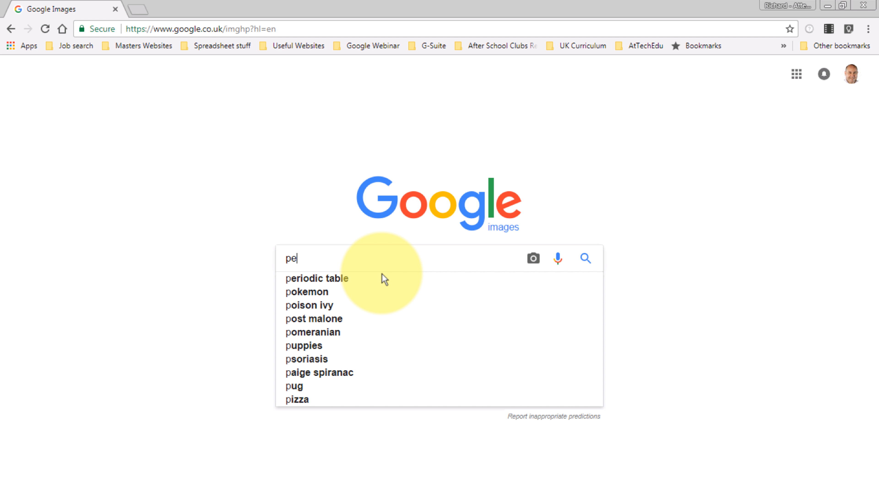
pyautogui.write('rsonal information')
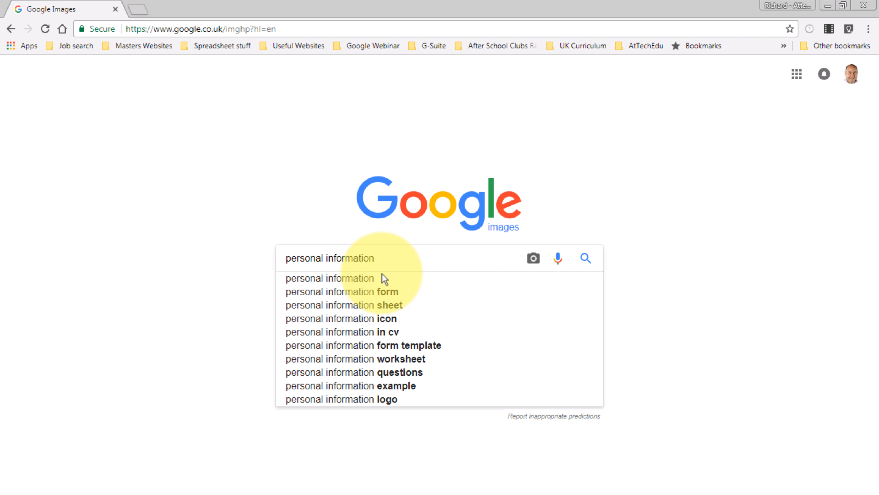
pyautogui.click(382, 274)
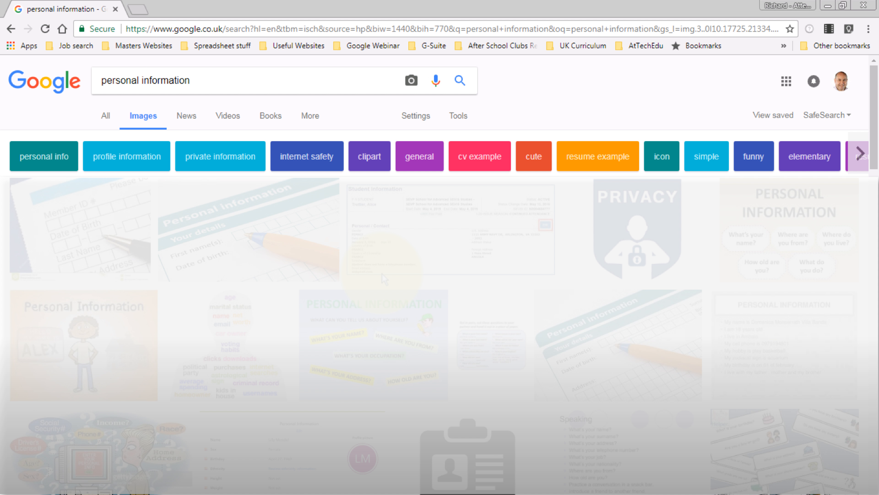
# Filter the image results to "Labeled for noncommercial reuse with modification" and narrow them to internet safety.
pyautogui.click(459, 116)
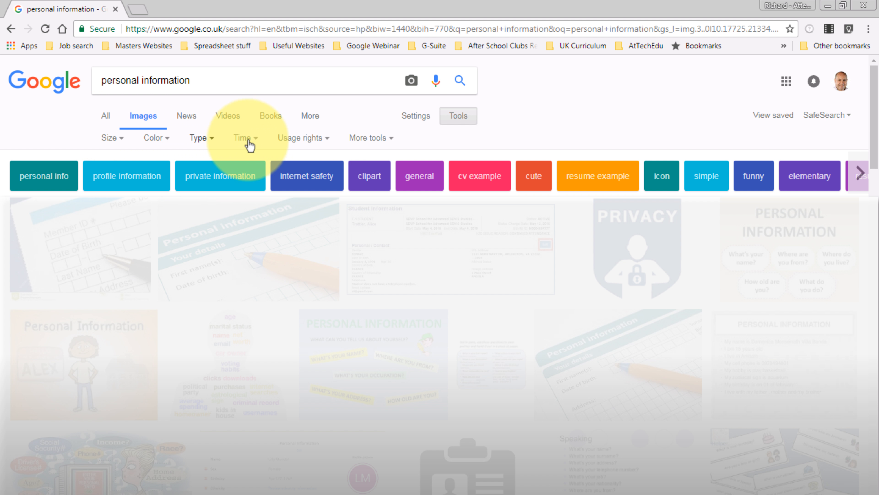
pyautogui.click(325, 140)
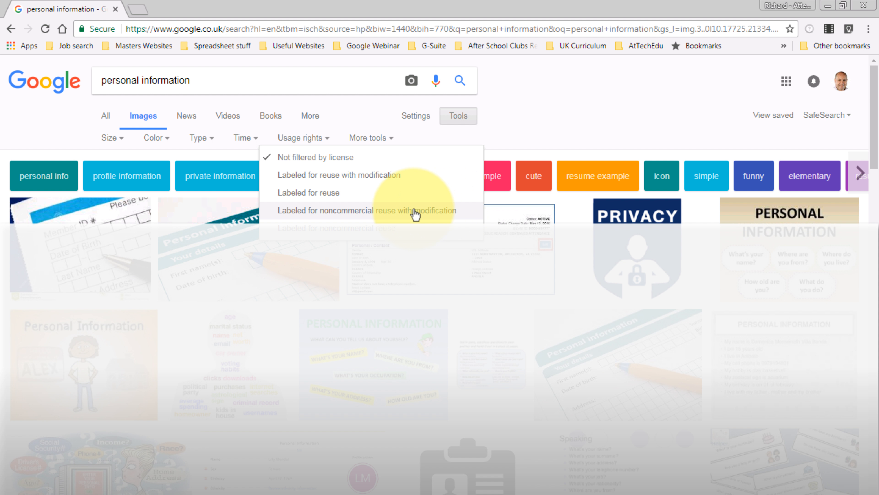
pyautogui.click(382, 211)
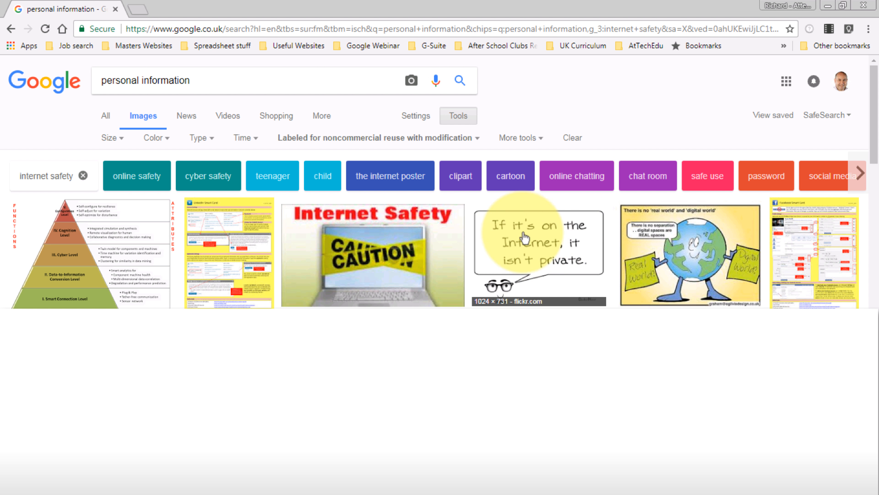
# Open the "If it's on the Internet, it isn't private." image and copy its share link.
pyautogui.click(550, 249)
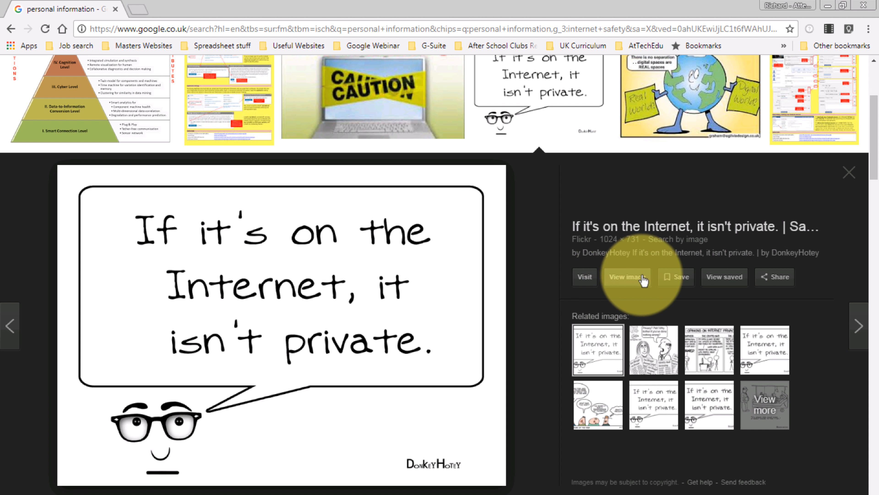
pyautogui.click(777, 277)
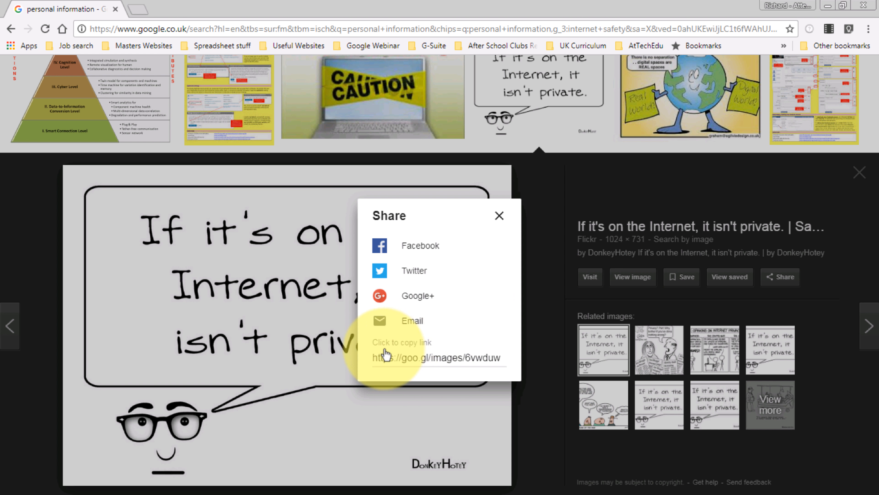
pyautogui.click(437, 359)
pyautogui.hotkey('ctrl', 'c')
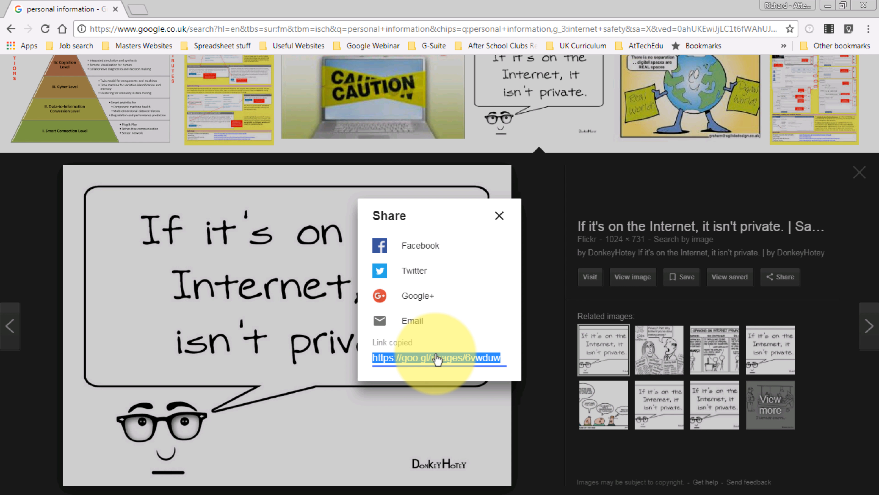
pyautogui.click(499, 218)
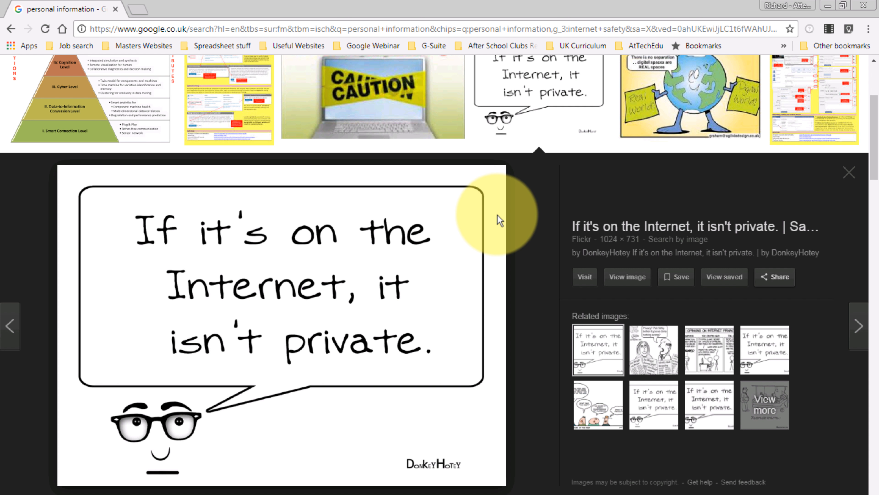
# Switch to Word and paste the copied image link into the Link cell of fact 1.
pyautogui.hotkey('alt', 'Tab')
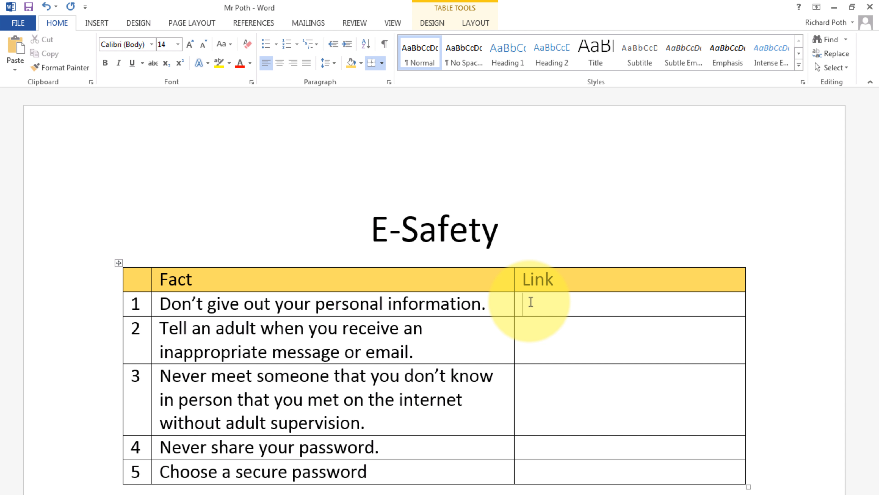
pyautogui.hotkey('ctrl', 'v')
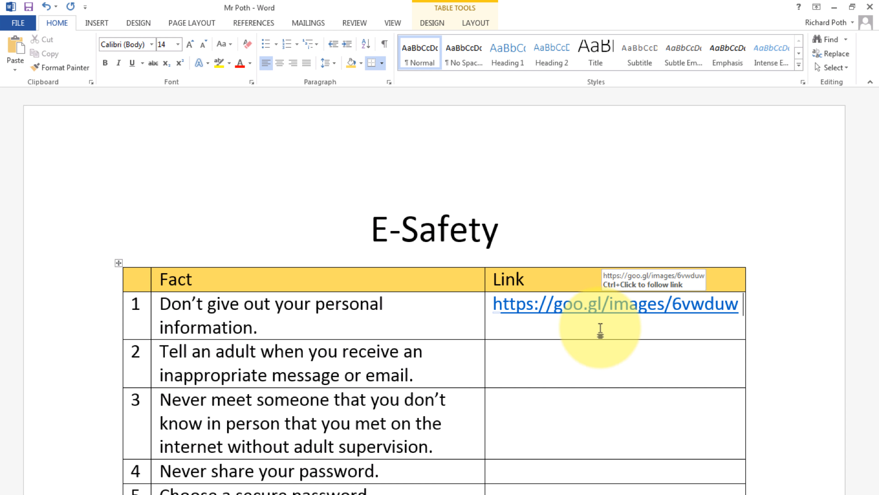
pyautogui.click(589, 360)
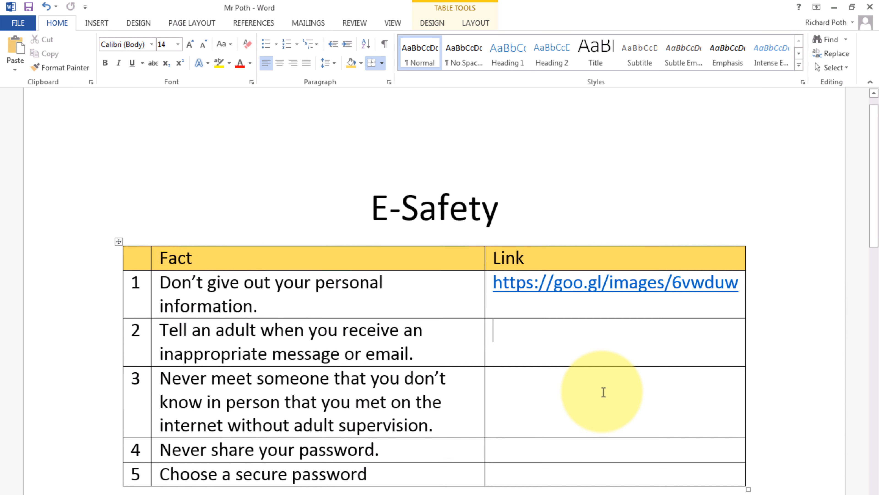
# Enter "Click Here to view the image" in the Link cell of fact 4 and select the word "Here".
pyautogui.scroll(-3, 603, 391)
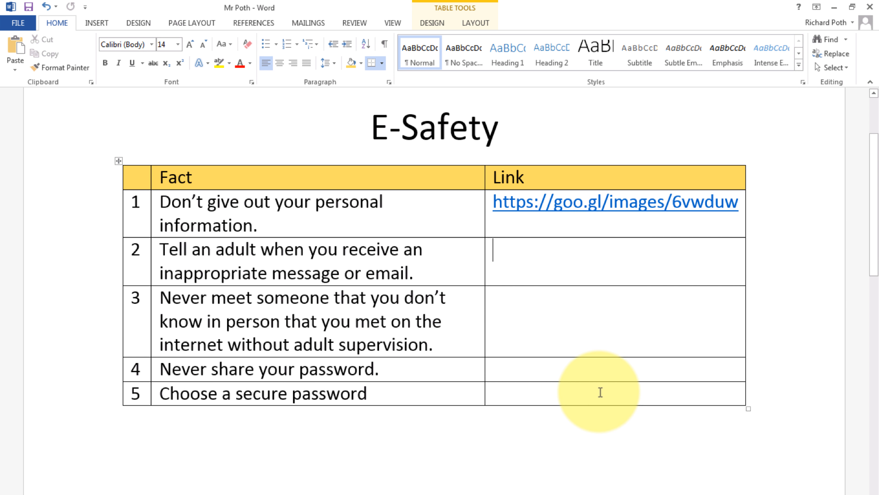
pyautogui.click(552, 370)
pyautogui.write('Clic')
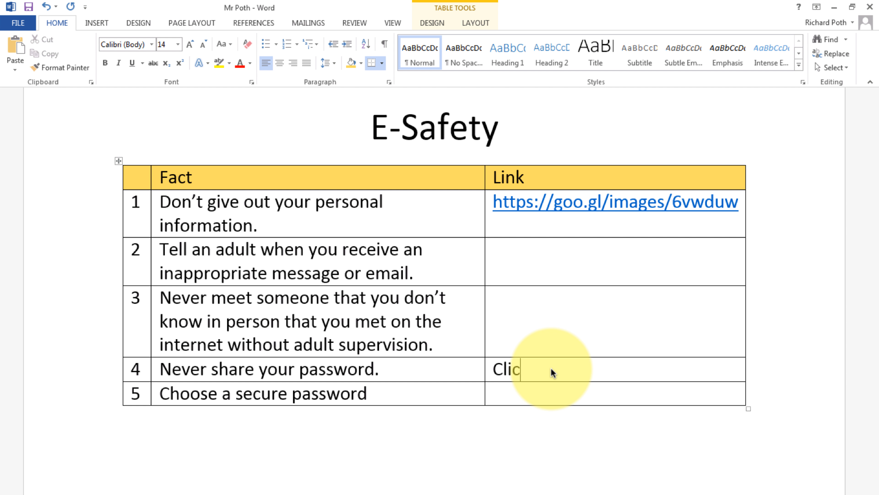
pyautogui.write('k Here to view ')
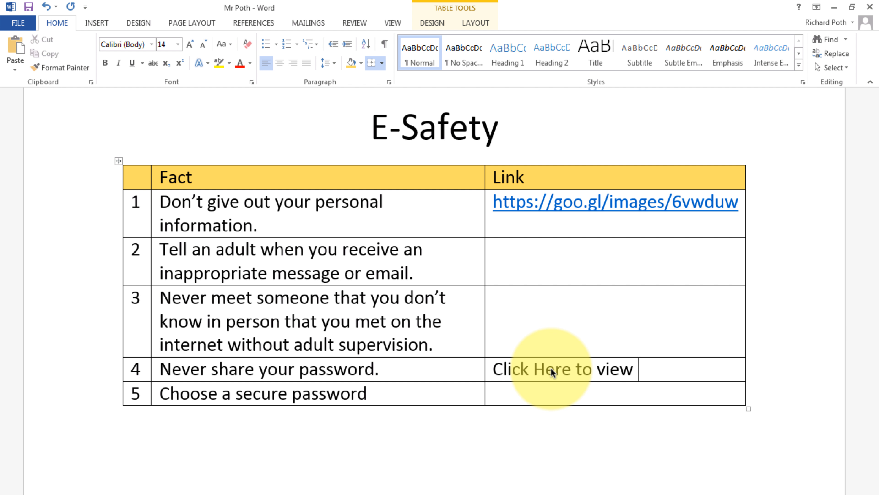
pyautogui.write('the image')
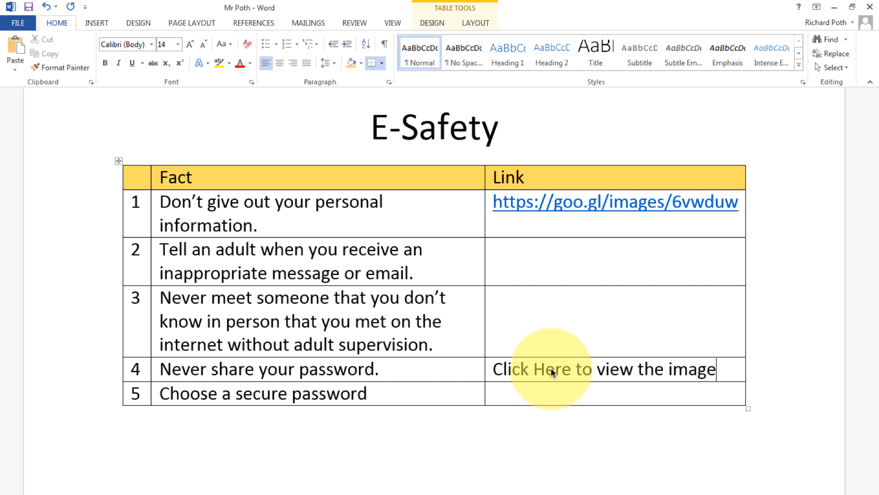
pyautogui.moveTo(571, 369); pyautogui.dragTo(535, 369)
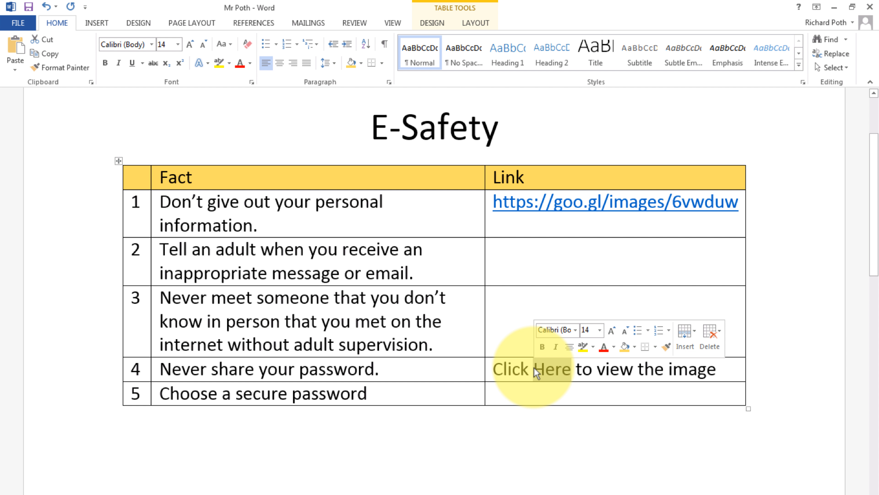
# Switch to Chrome, search Google Images for "secure password" and open the Pixabay illustration of a question mark with binary digits.
pyautogui.hotkey('alt', 'Tab')
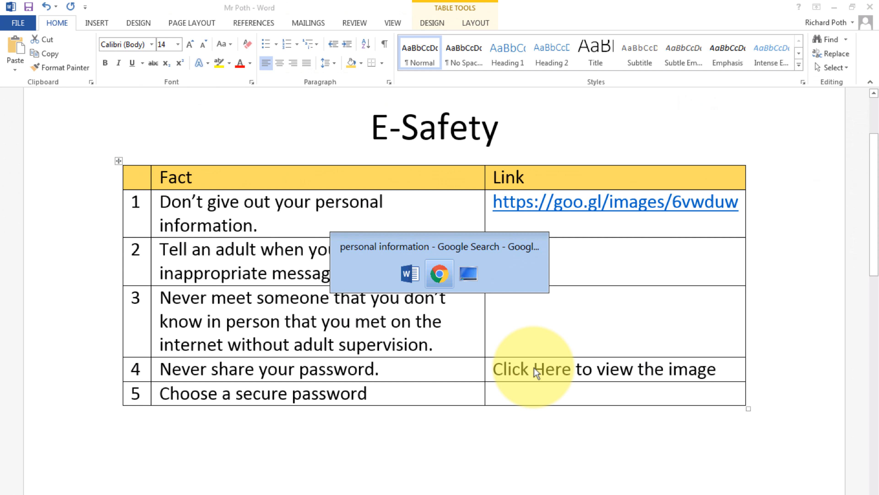
pyautogui.scroll(4, 525, 187)
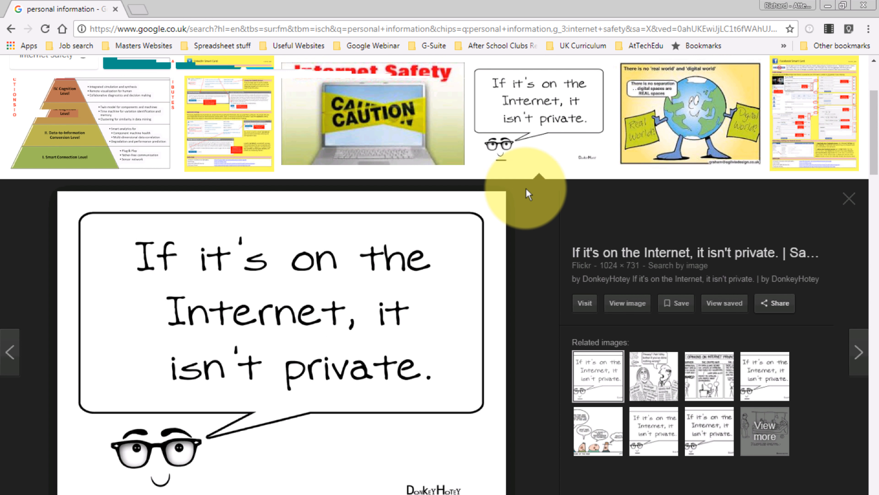
pyautogui.tripleClick(224, 86)
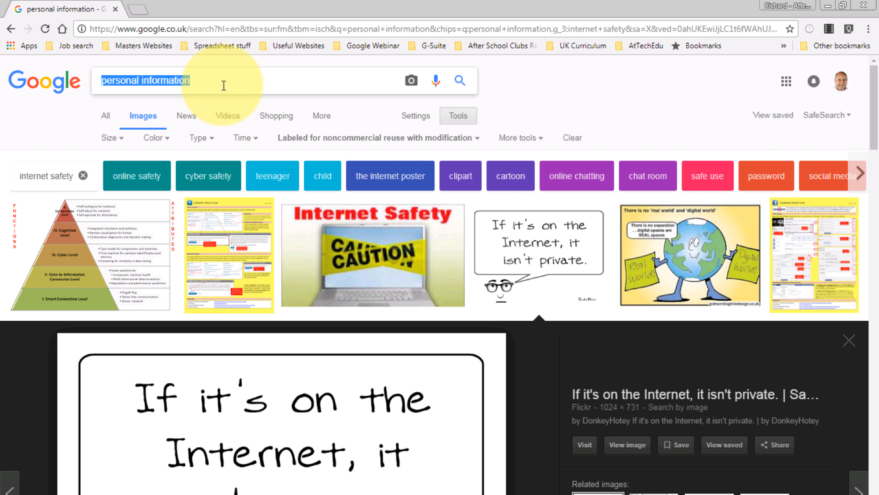
pyautogui.write('se')
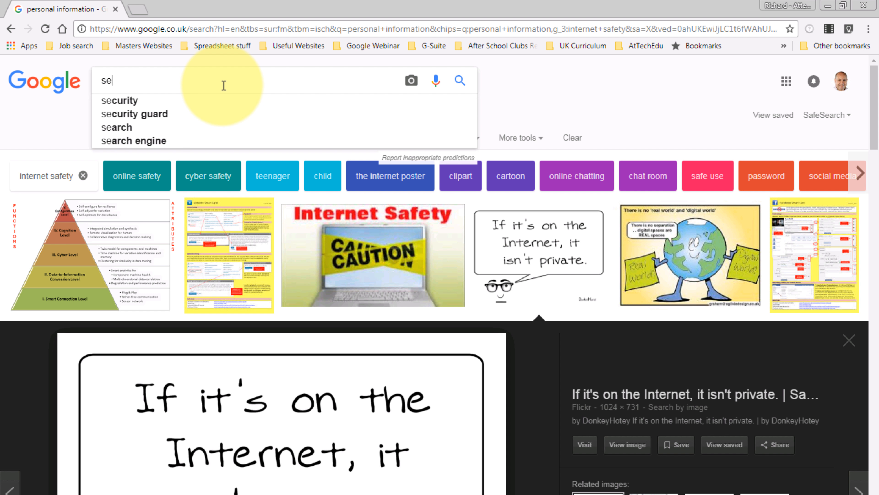
pyautogui.write('cure pass')
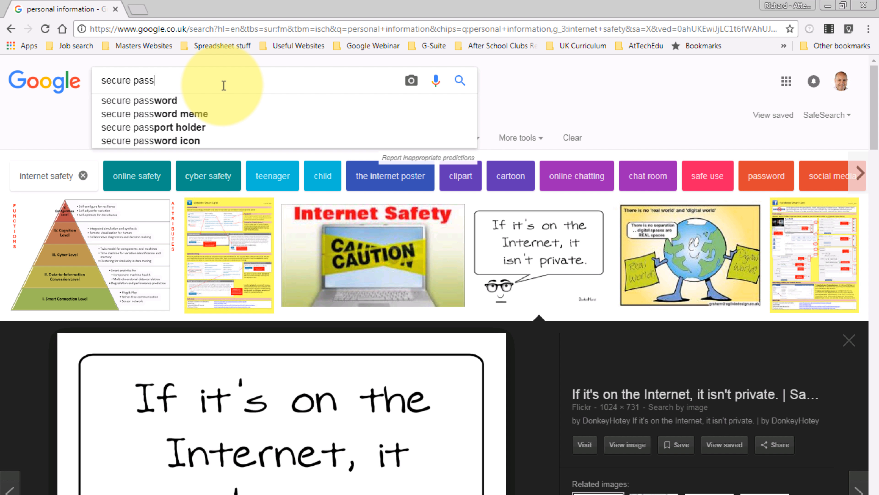
pyautogui.write('word')
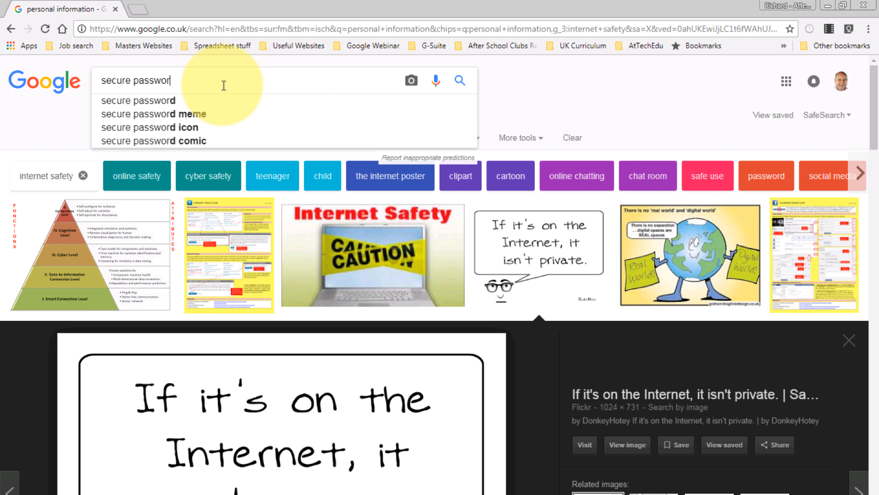
pyautogui.press('Return')
pyautogui.click(620, 203)
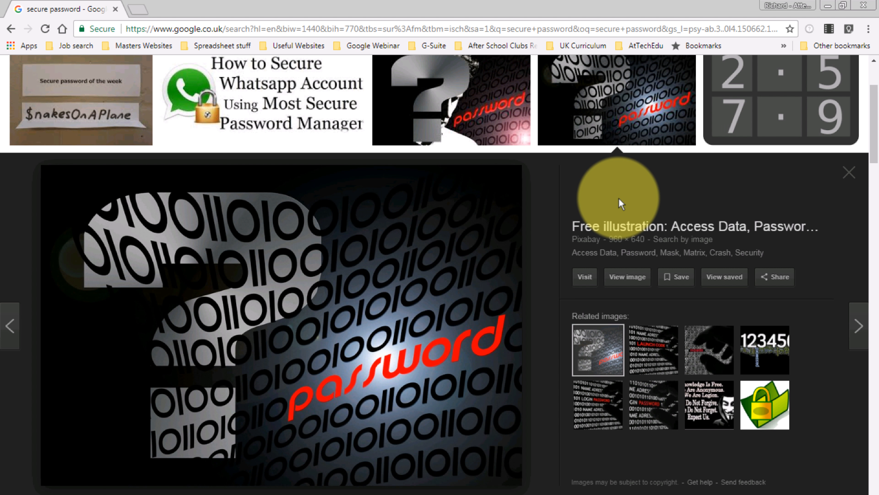
# Copy the share link of the open Pixabay password illustration and switch to the E-Safety document in Word.
pyautogui.click(777, 277)
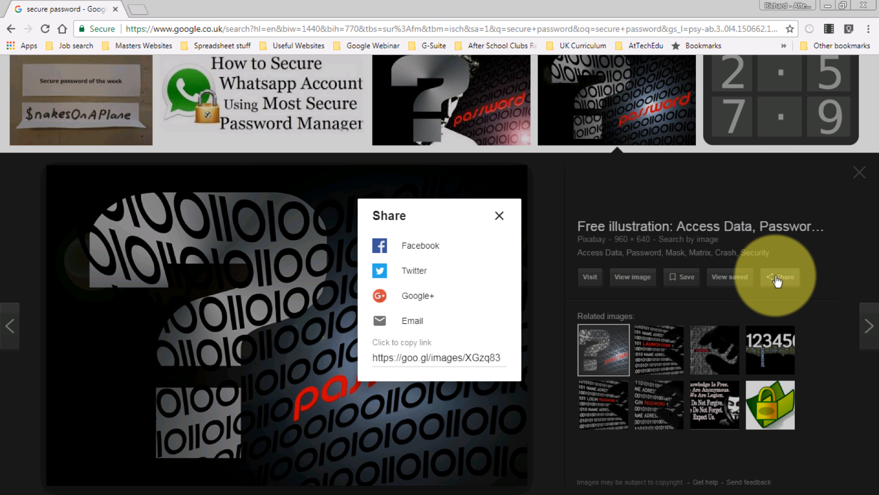
pyautogui.click(434, 360)
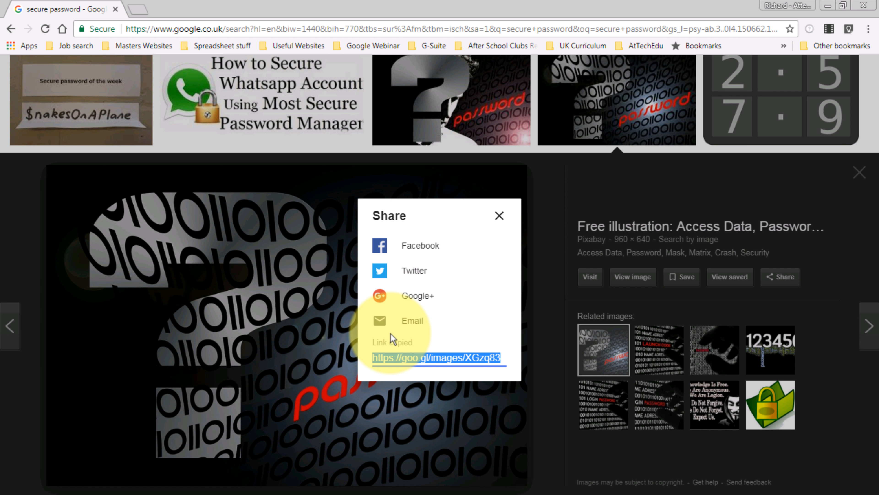
pyautogui.press('alt')
pyautogui.hotkey('alt', 'Tab')
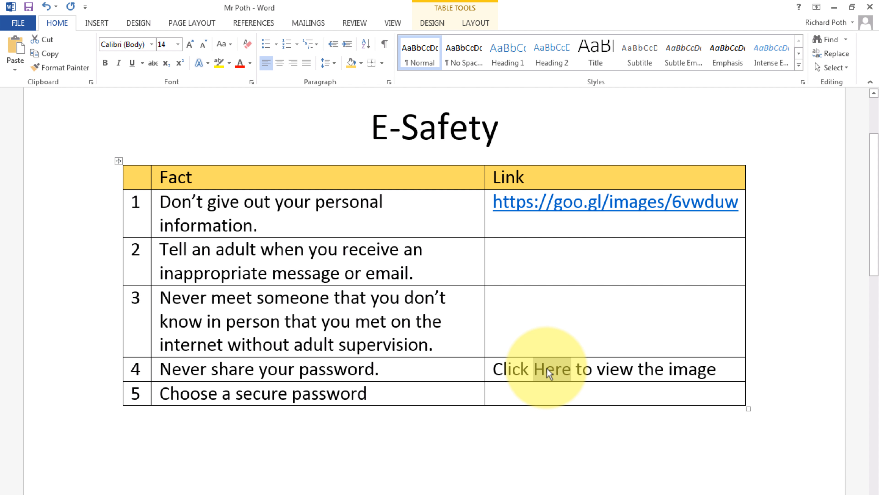
pyautogui.rightClick(550, 373)
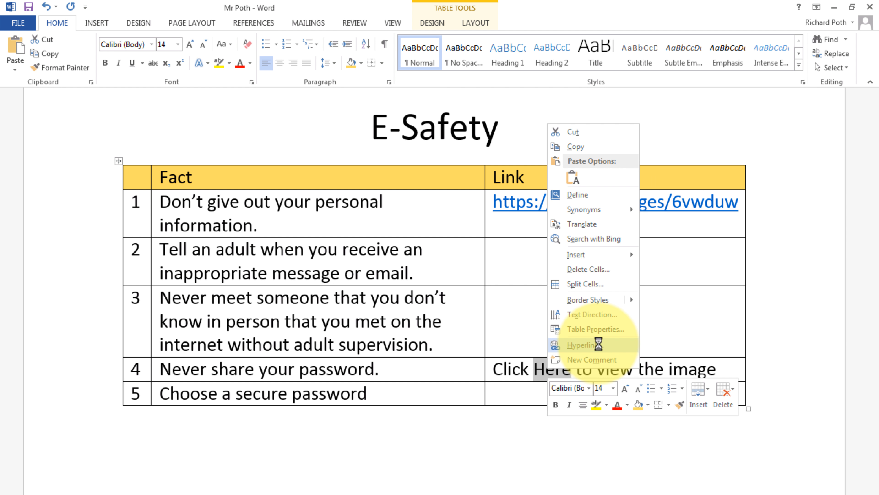
pyautogui.click(599, 346)
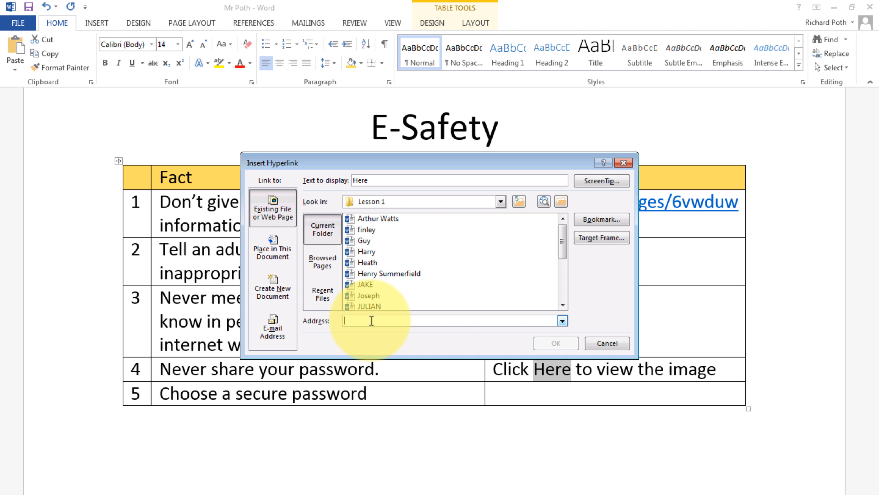
pyautogui.hotkey('ctrl', 'v')
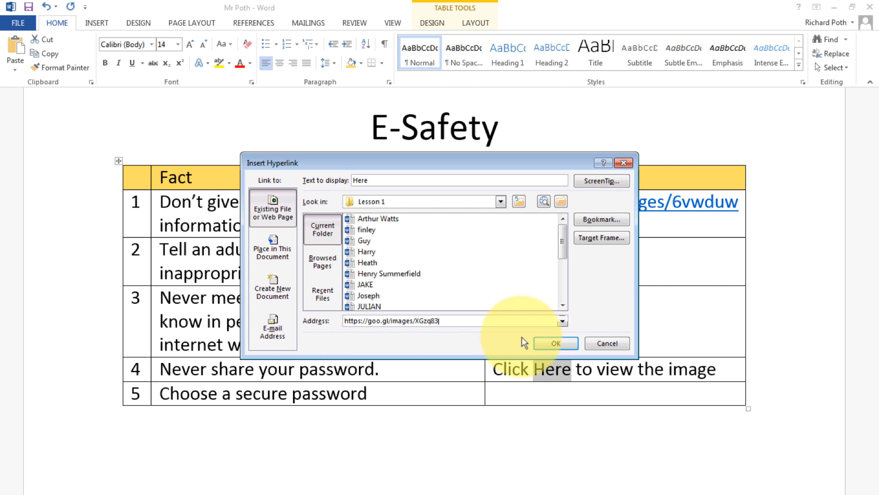
pyautogui.click(557, 342)
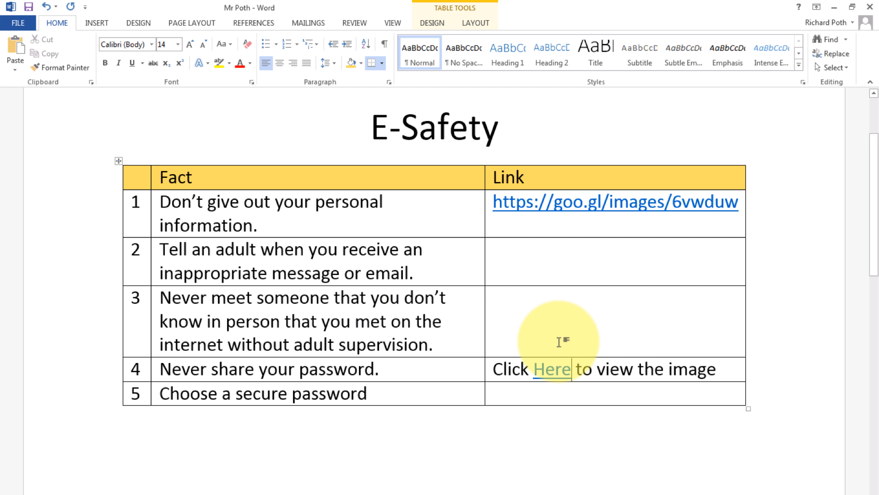
# Follow the "Here" hyperlink in fact 4 to check the image it opens, and close the browser window.
pyautogui.moveTo(550, 373)
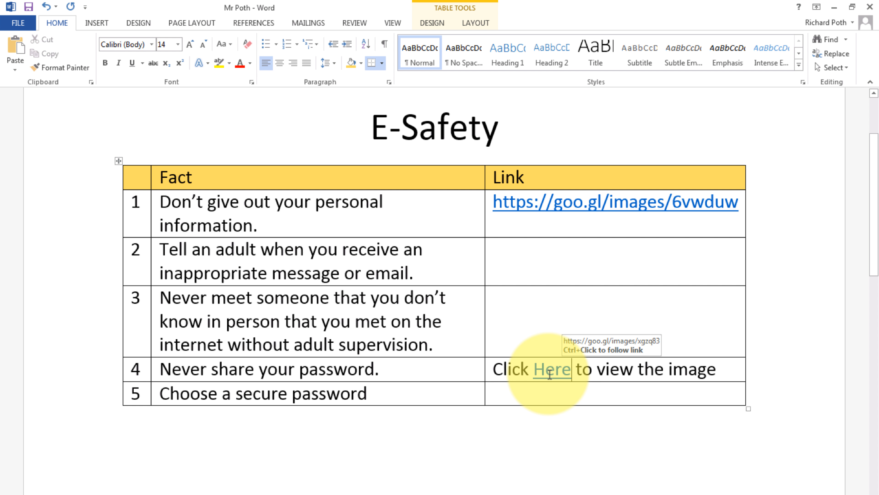
pyautogui.keyDown('ctrl'); pyautogui.click(550, 376); pyautogui.keyUp('ctrl')
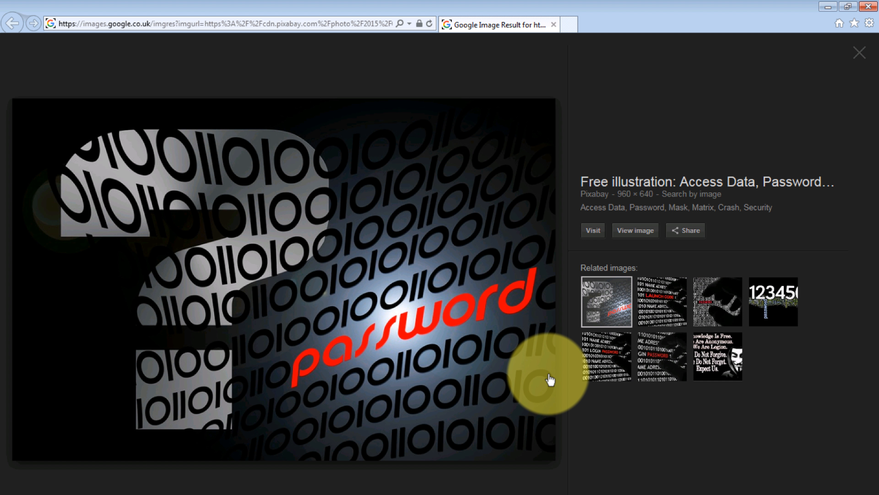
pyautogui.click(870, 7)
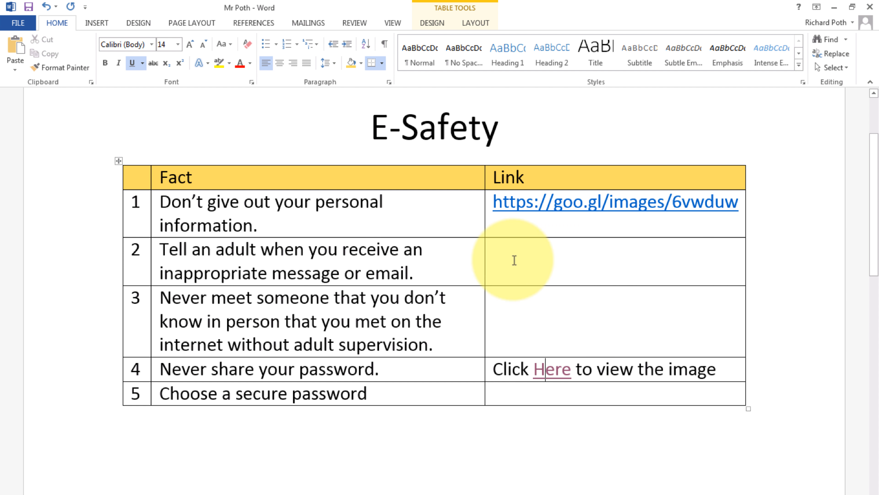
pyautogui.click(540, 255)
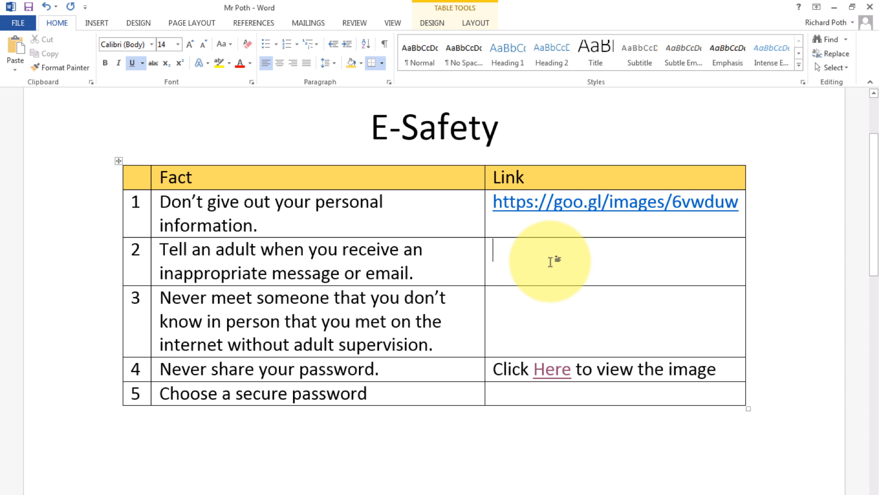
pyautogui.click(551, 326)
pyautogui.click(539, 393)
pyautogui.click(538, 251)
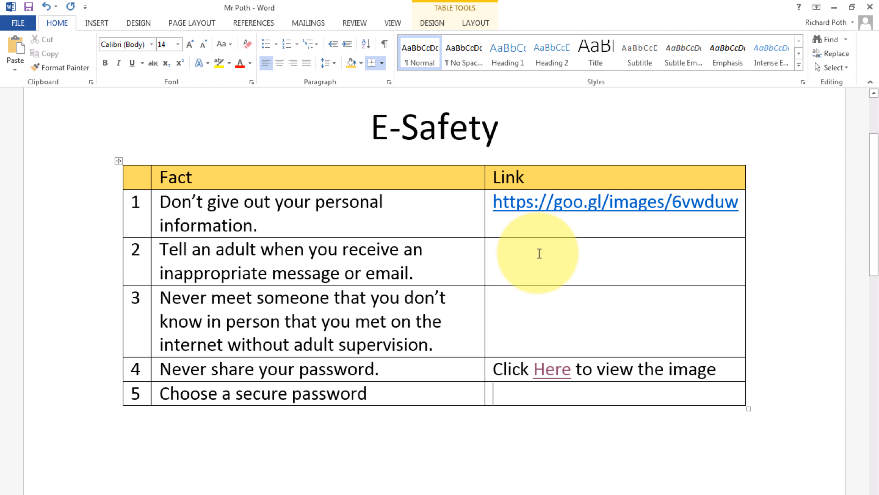
pyautogui.click(531, 335)
pyautogui.click(529, 397)
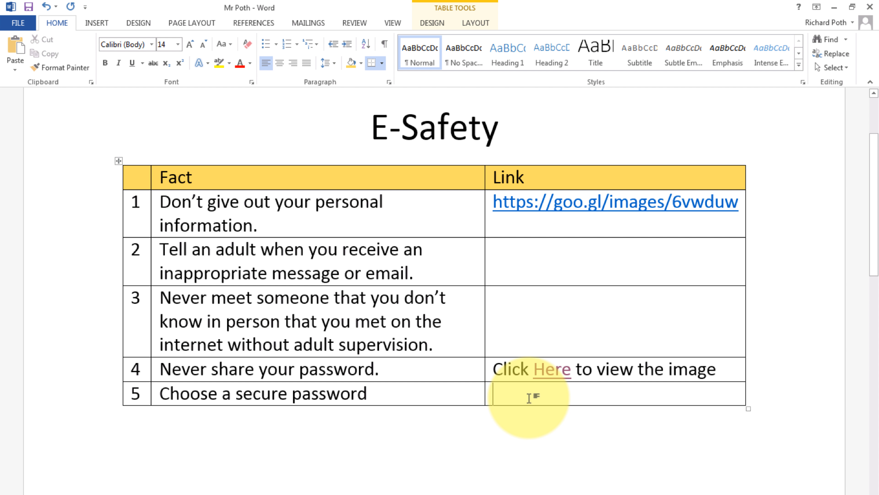